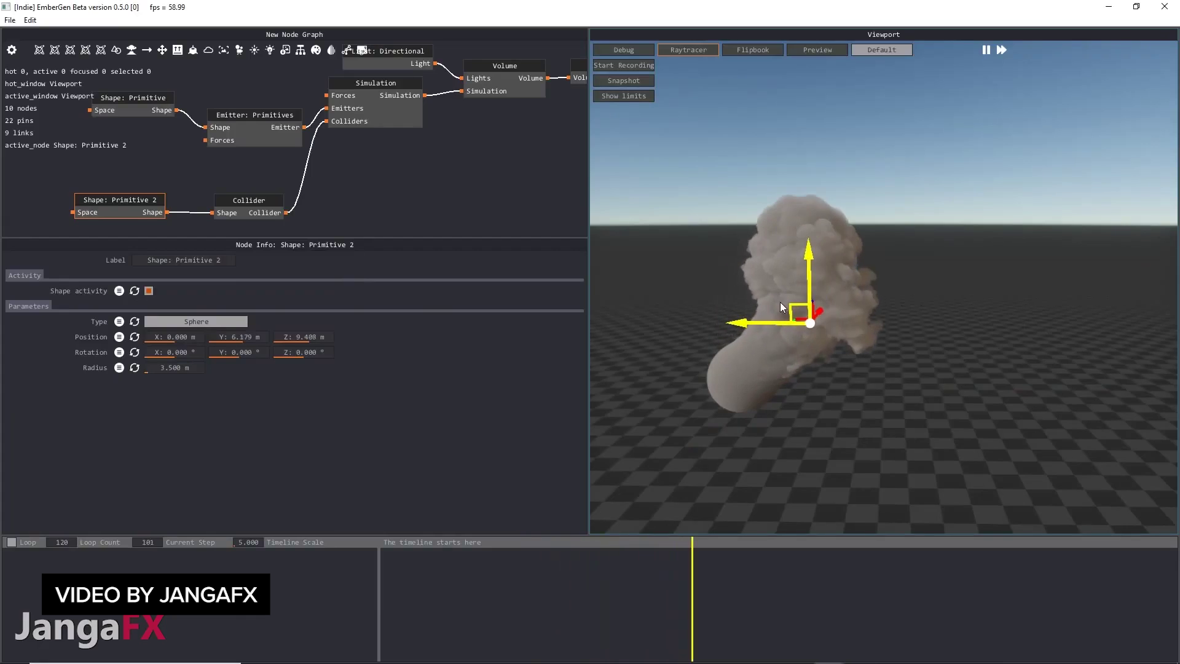
- Lower the collider sphere, move the emitter sphere up and right, and commit a new temperature adjustment
drag(780, 301, 813, 292)
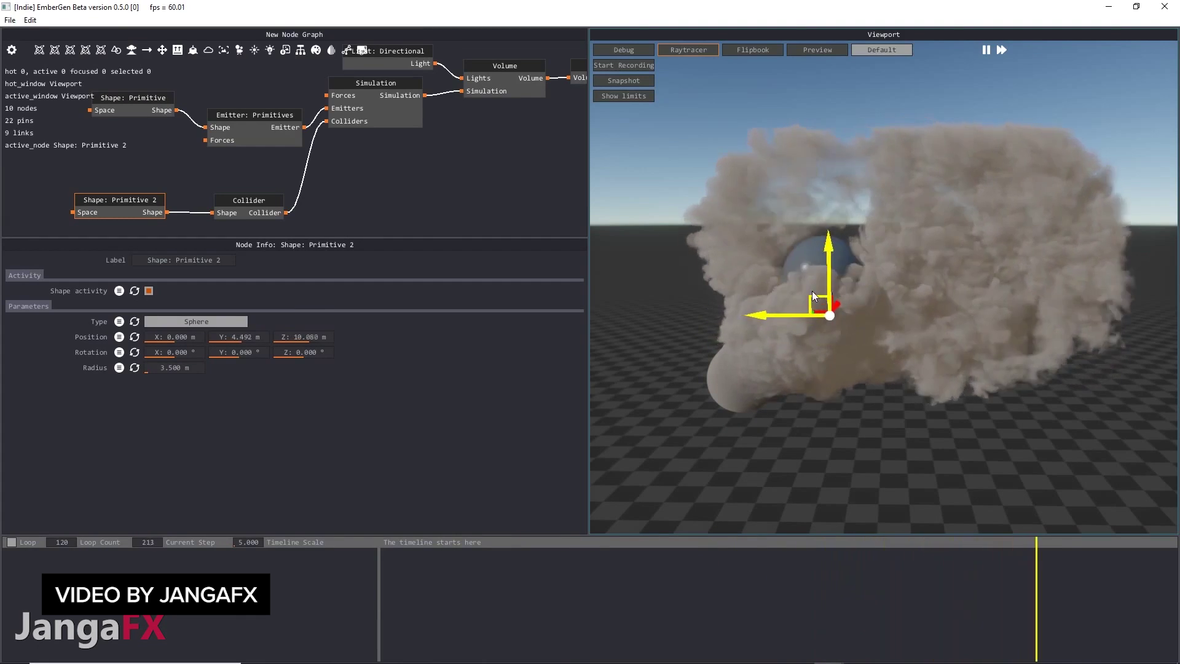
click(729, 381)
mouse_move(692, 381)
mouse_down()
mouse_move(897, 404)
mouse_move(700, 392)
mouse_up()
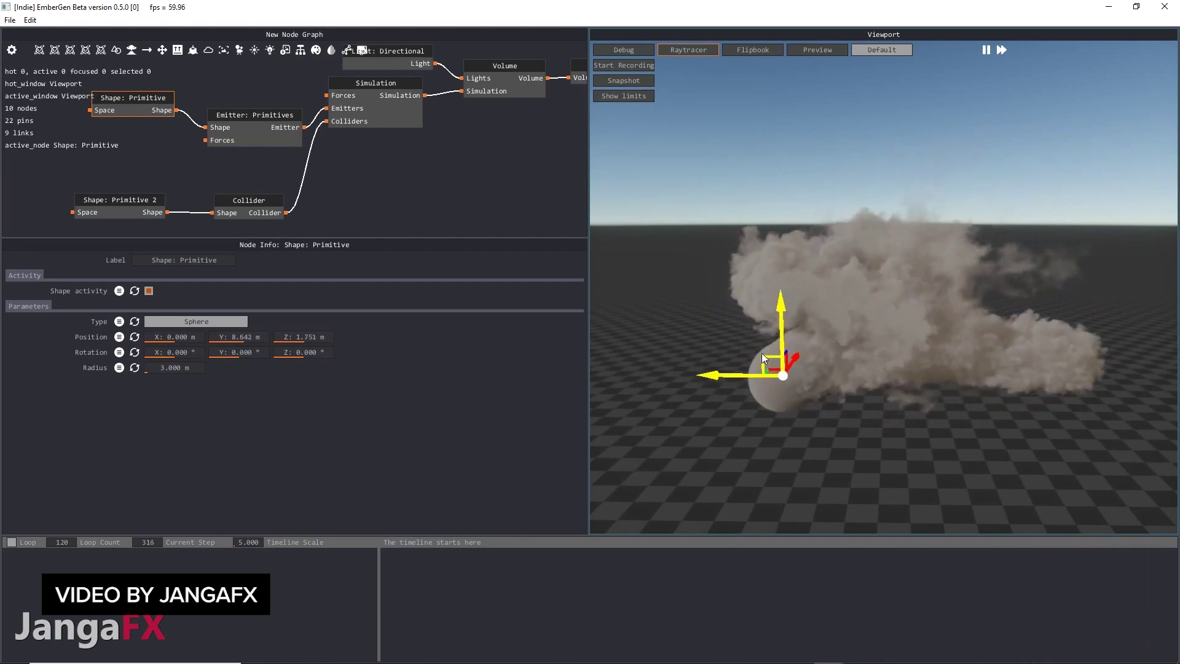
drag(761, 353, 918, 246)
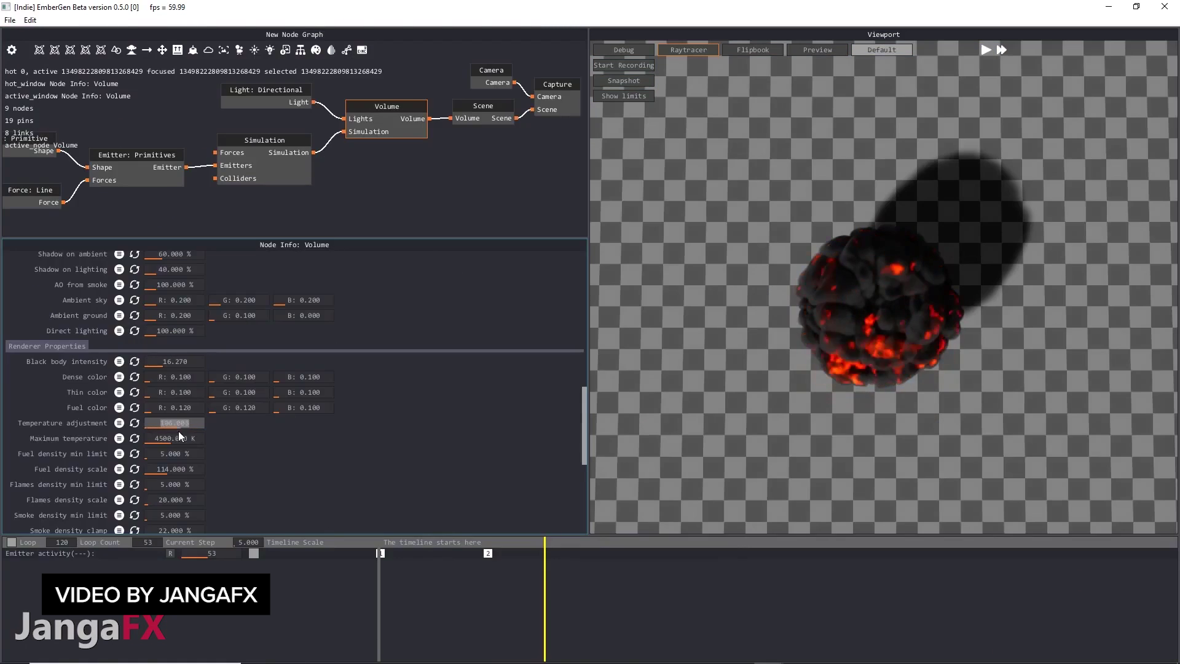
click(249, 425)
scroll(229, 377, up, 3)
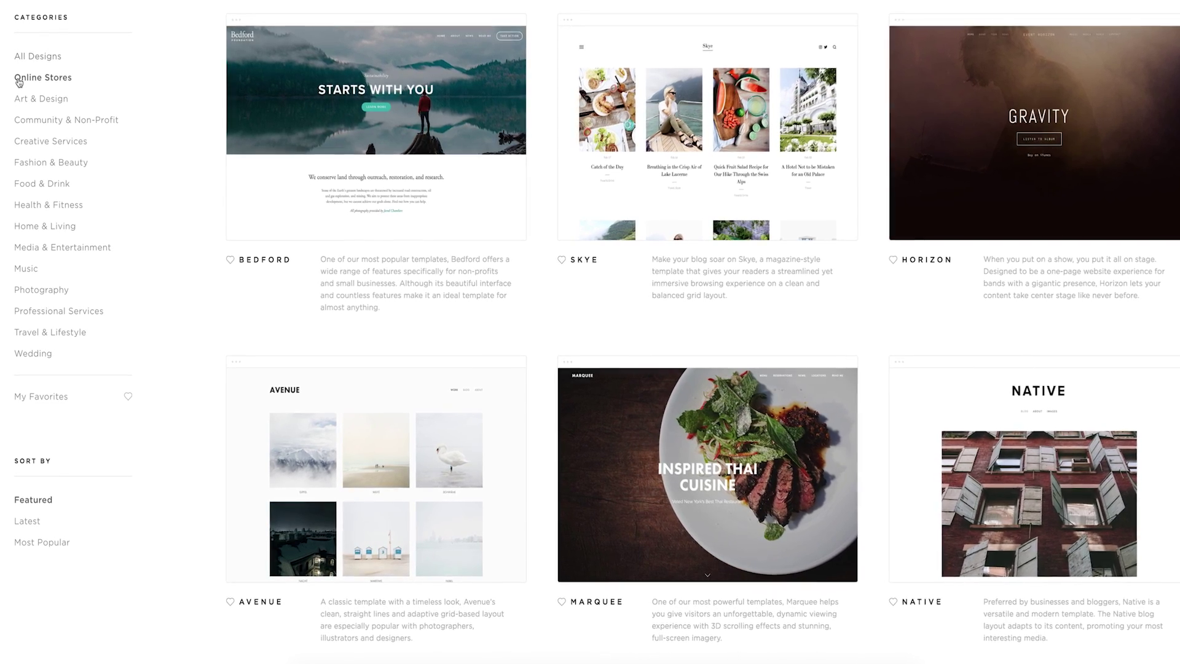
- Filter the template gallery to Online Stores, then to Art & Design, and scroll through the results
click(19, 79)
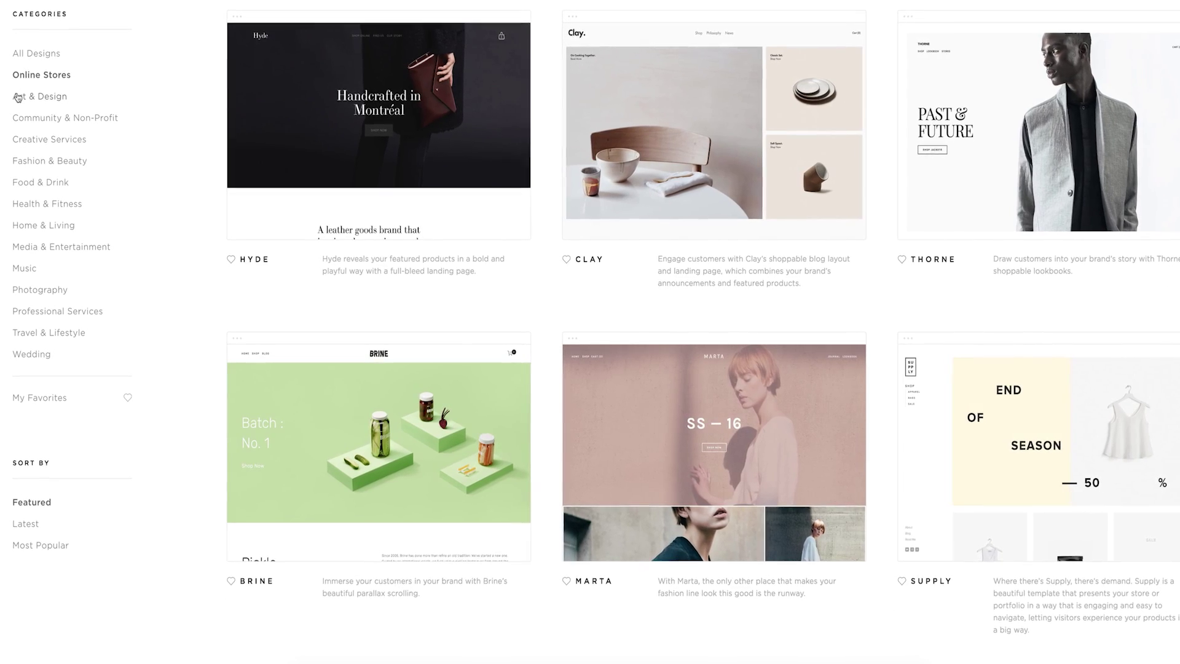
click(19, 96)
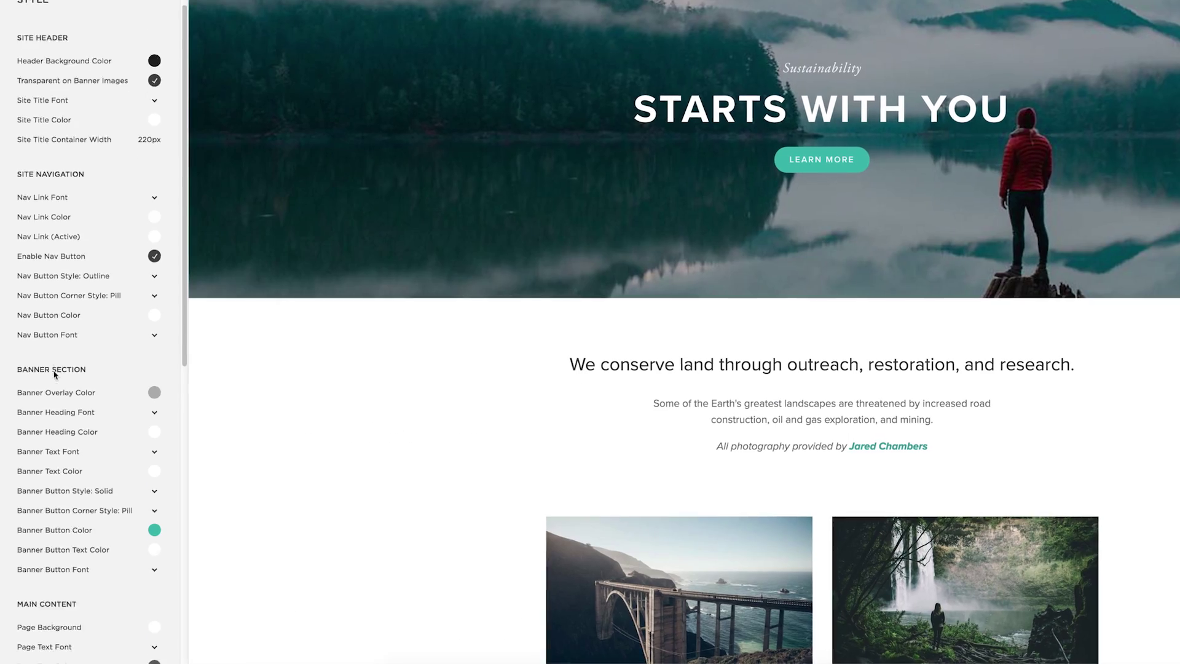
scroll(93, 376, down, 3)
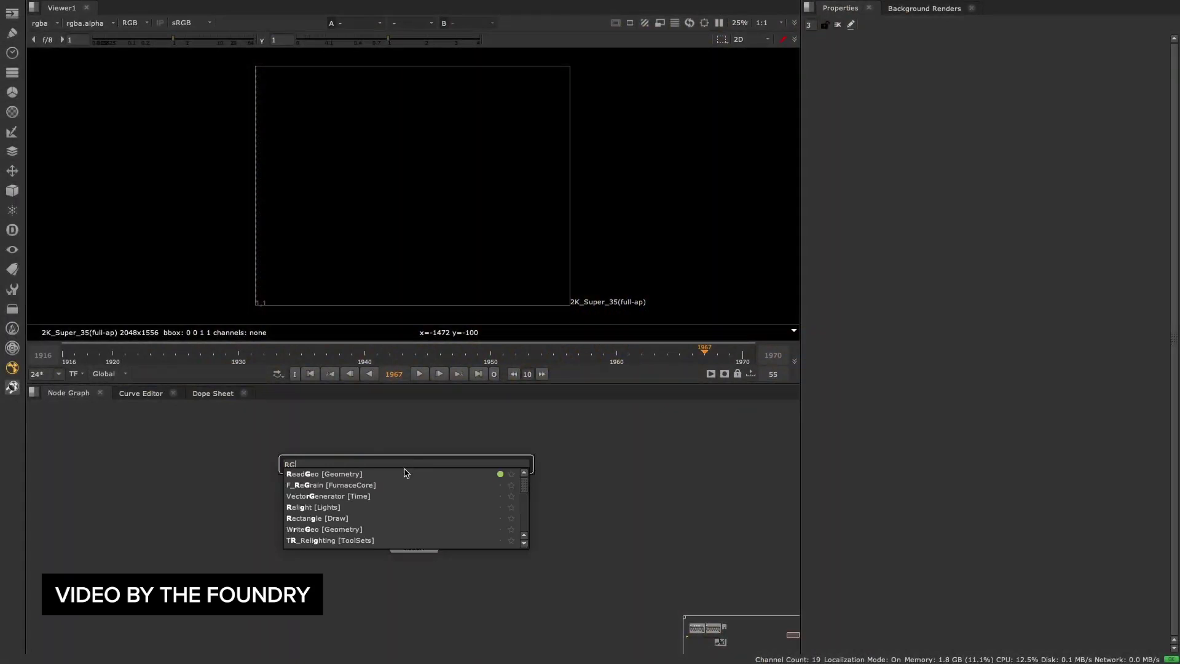
- Load USD_Robot_OUT_ALL_02.usd into a new ReadGeo node, creating its parent groups as separate nodes
click(406, 473)
click(1156, 81)
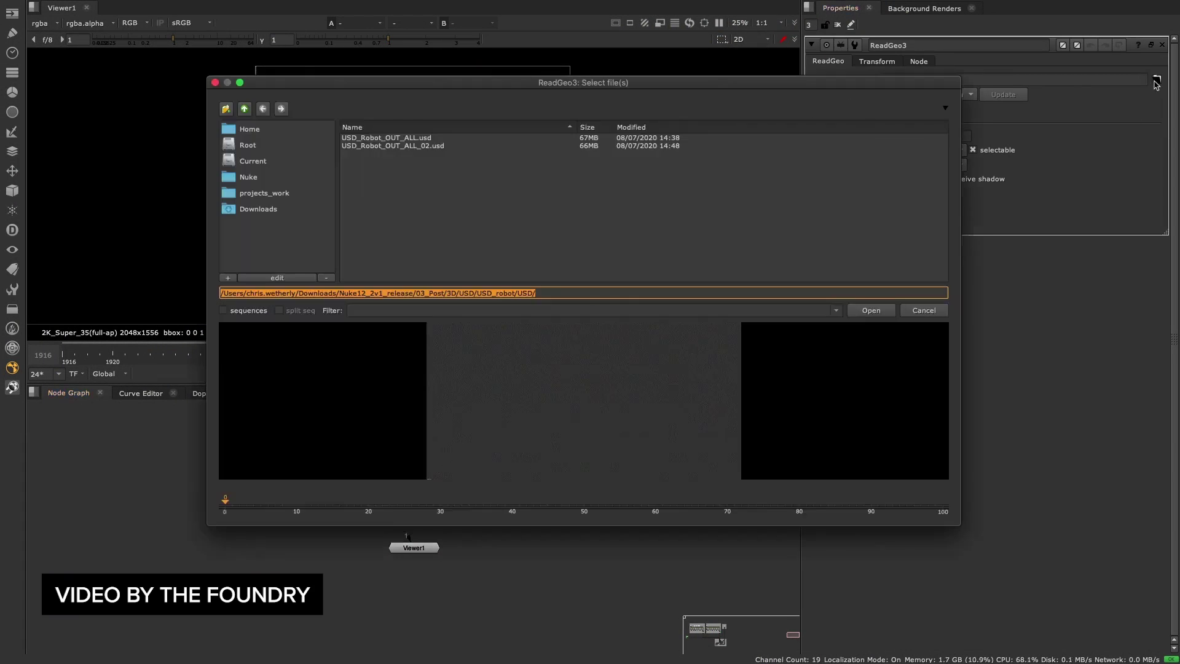
double_click(424, 146)
click(453, 234)
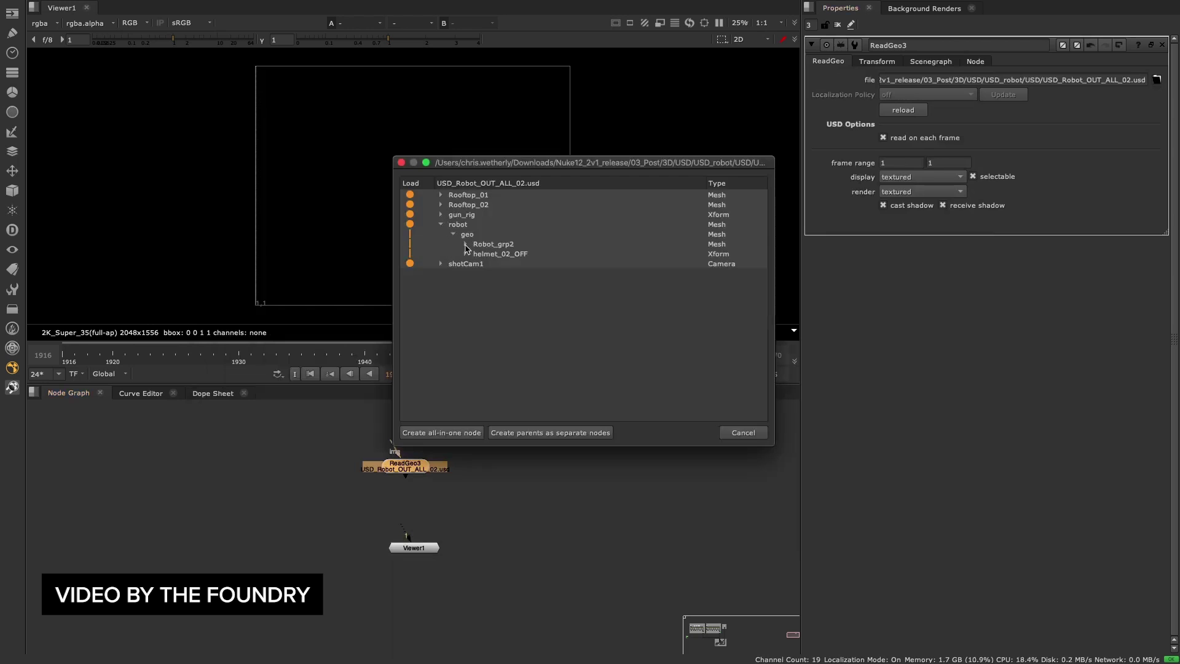
click(465, 244)
click(477, 264)
click(490, 274)
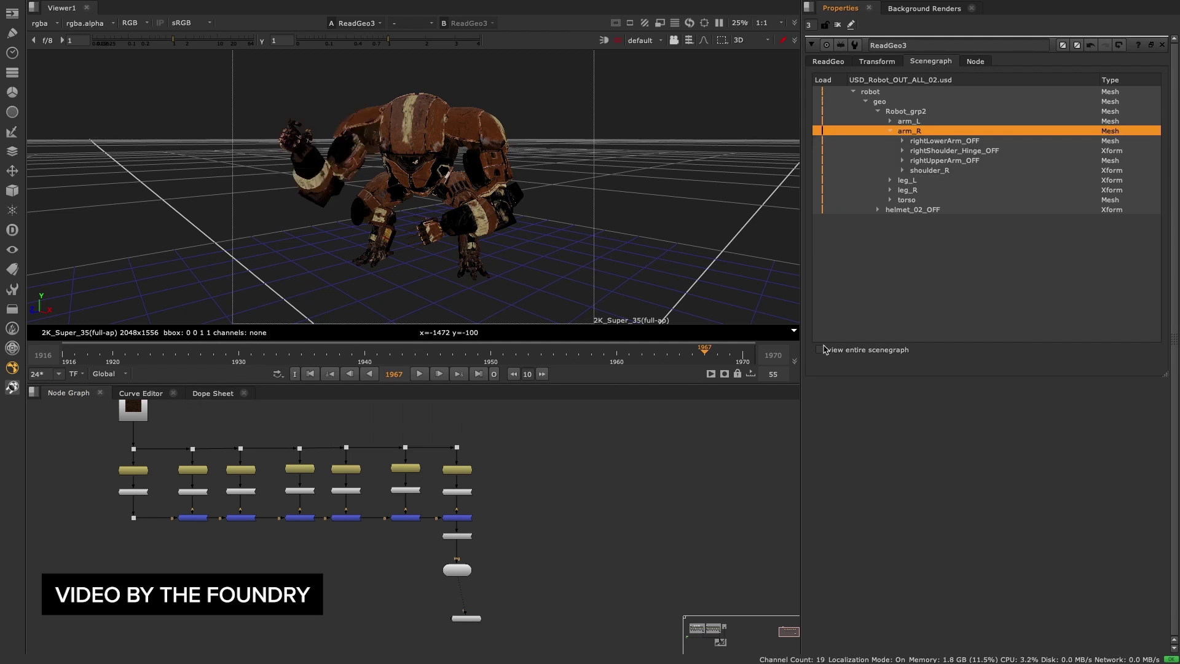
click(821, 349)
- Unload gun_rig so the robot's gun disappears from the scene
click(893, 309)
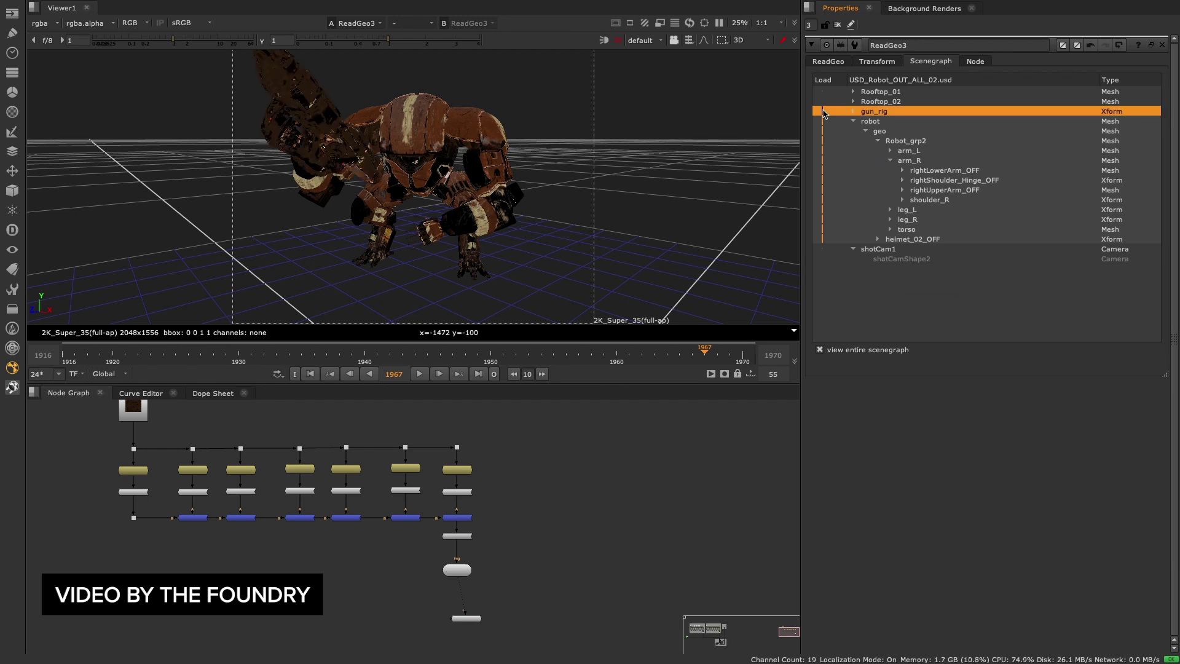
click(824, 112)
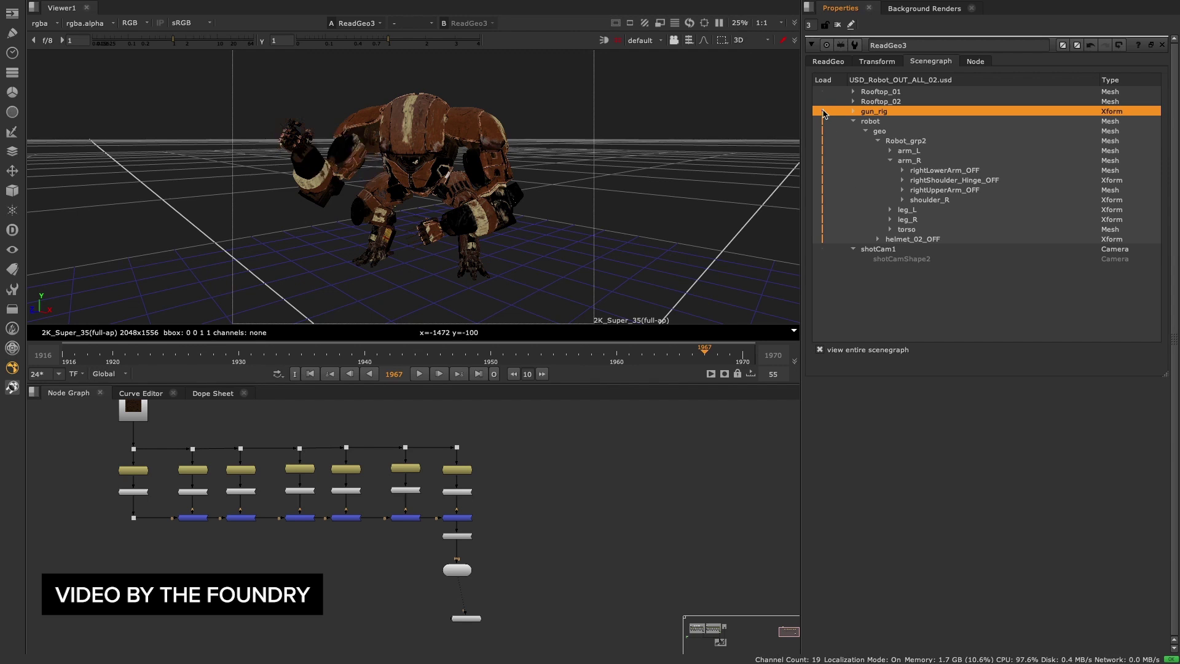
click(901, 319)
- Select the 3D scene and point cloud nodes and show the Scene2 robot in the viewer
key(f)
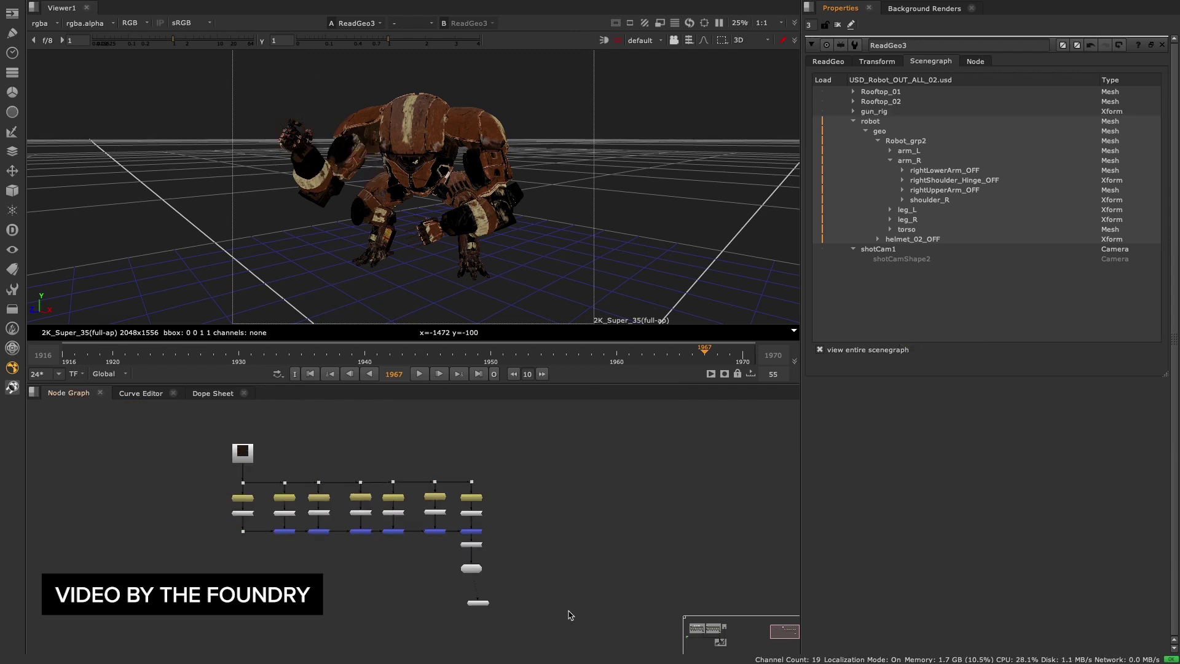
key(ctrl+a)
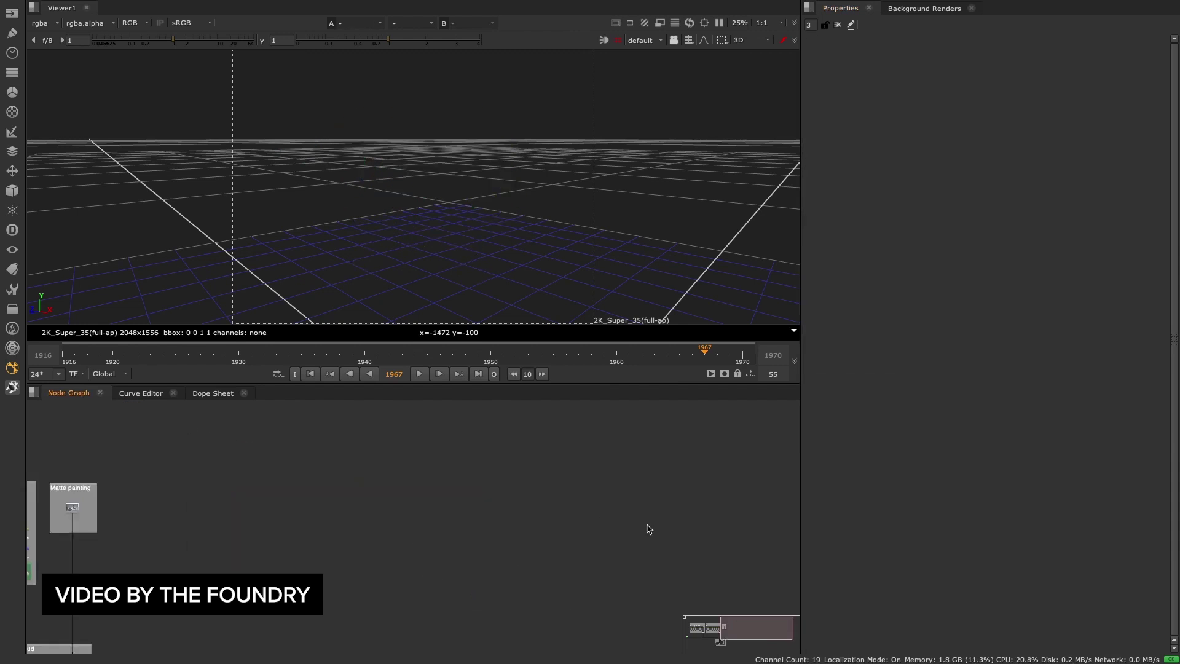
scroll(442, 474, up, 5)
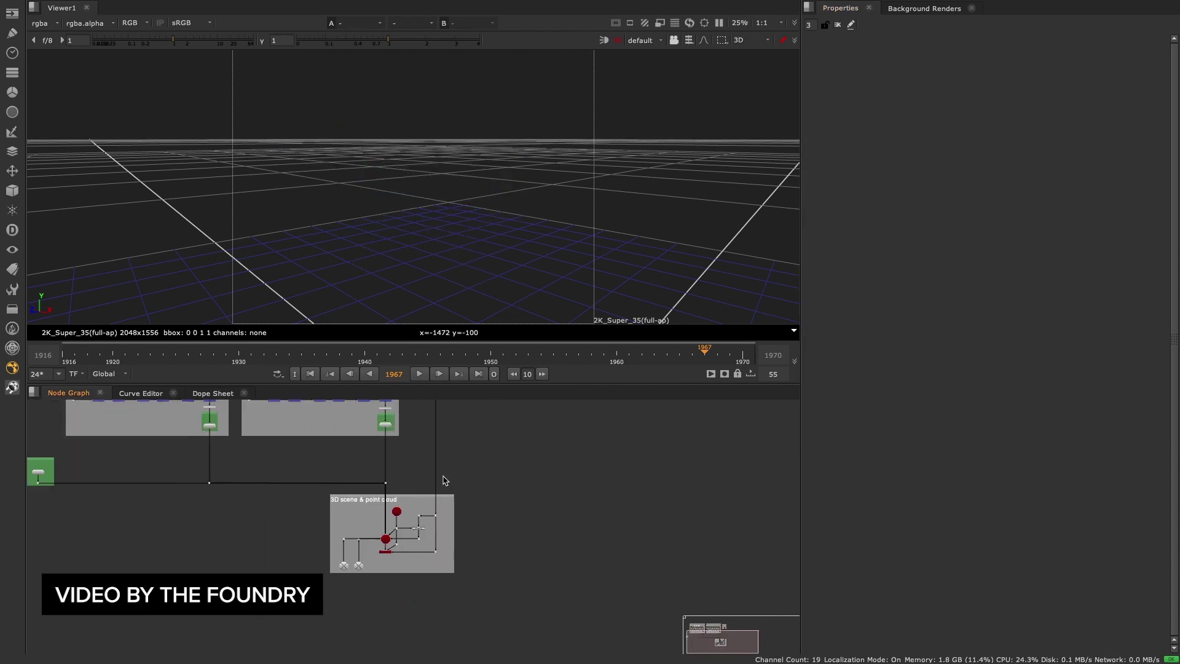
drag(374, 507, 376, 514)
key(1)
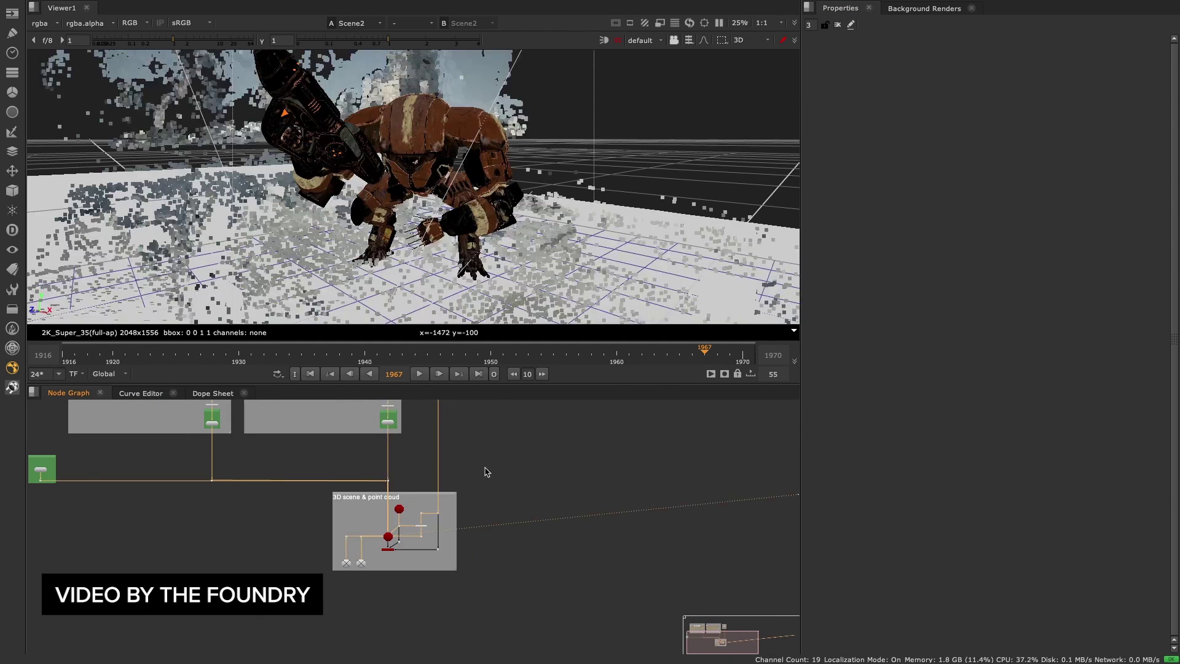
scroll(556, 541, down, 3)
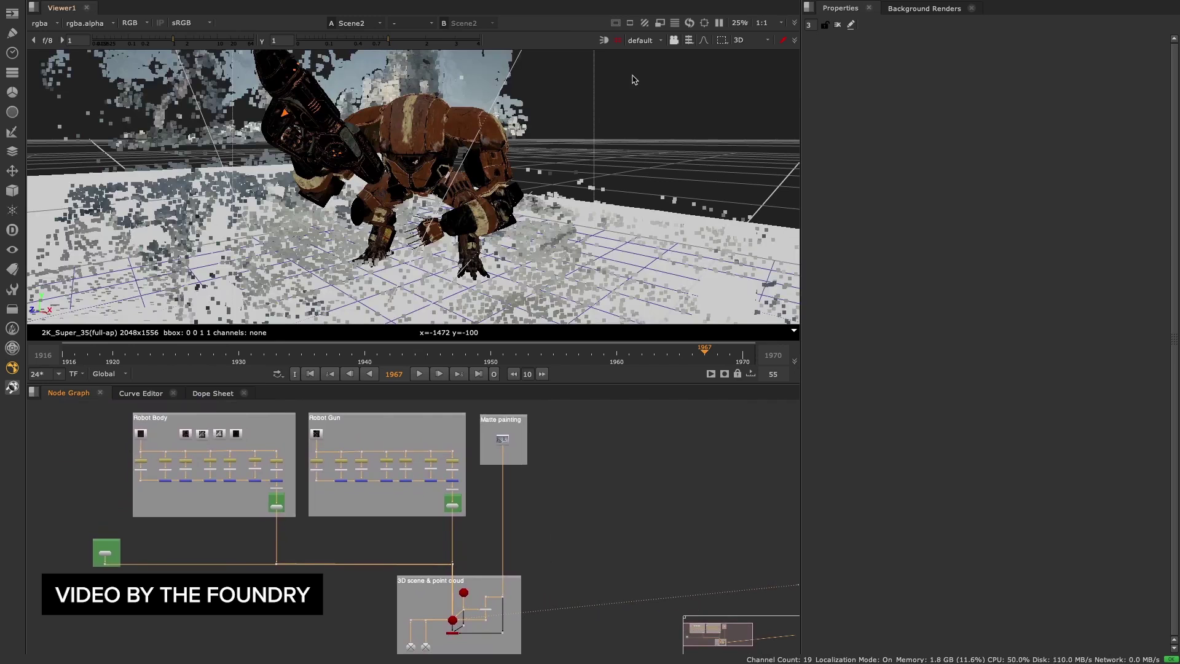
- Look through Camera3, then select the robot's head as an object, frame it, and orbit around it
click(642, 41)
click(646, 64)
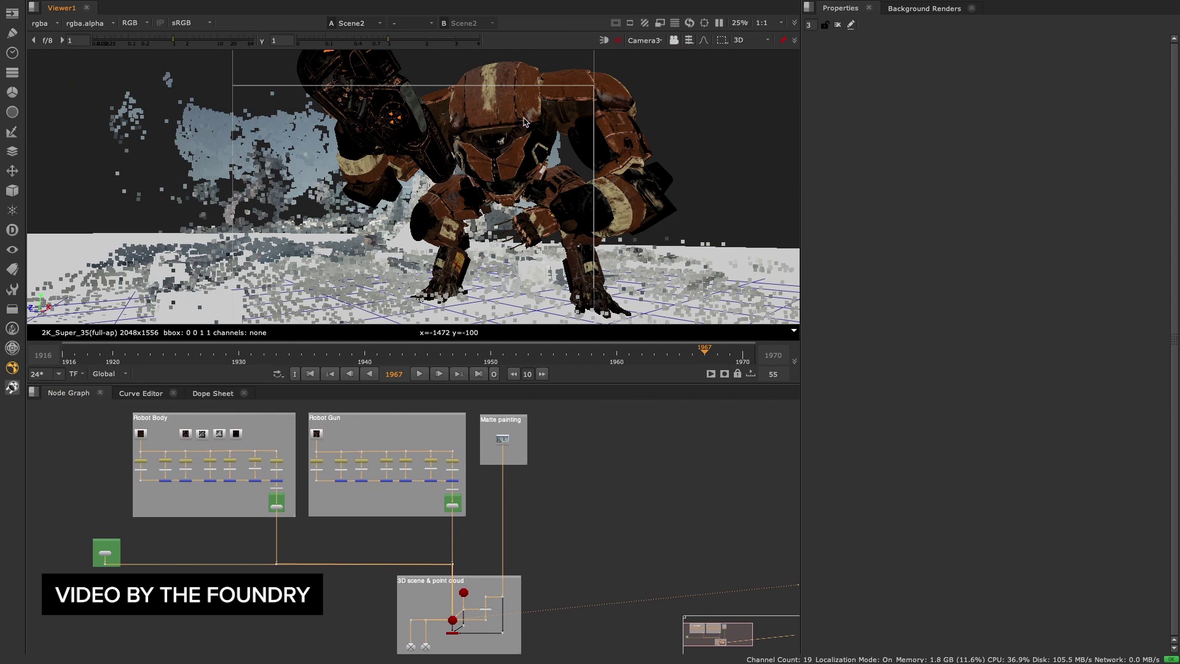
click(689, 40)
click(710, 92)
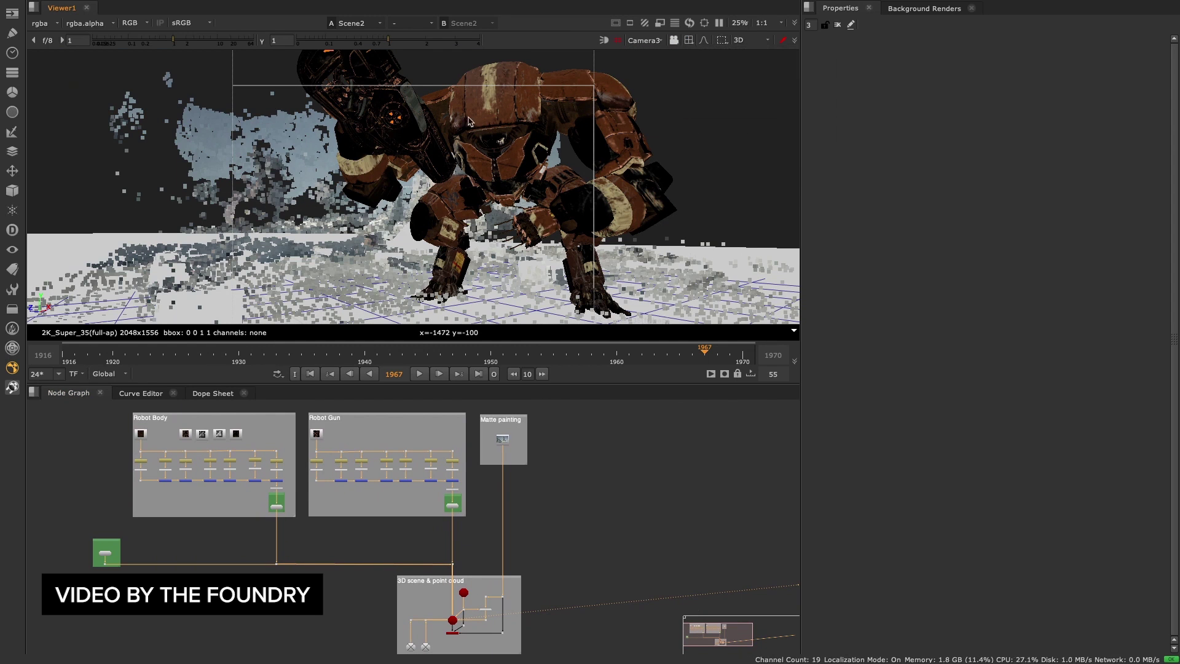
click(489, 117)
key(f)
middle_drag(394, 183, 277, 190)
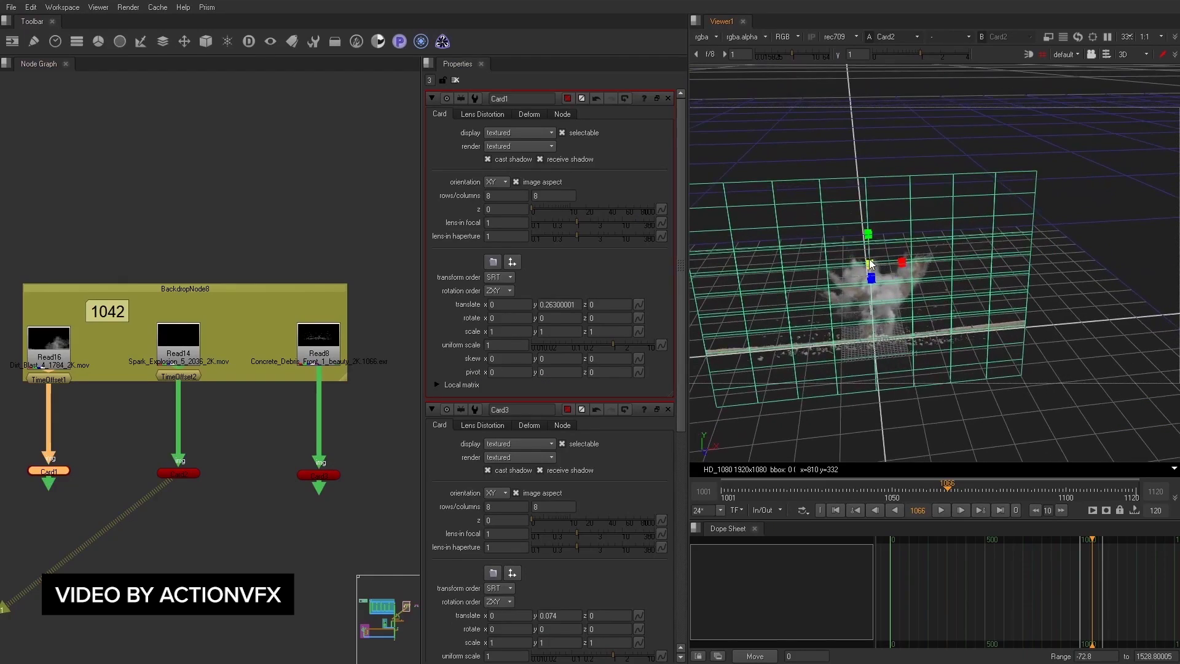
- Enlarge Card1 so the smoke fills the view, then pan the node graph to the Read8 branch
drag(899, 254, 987, 180)
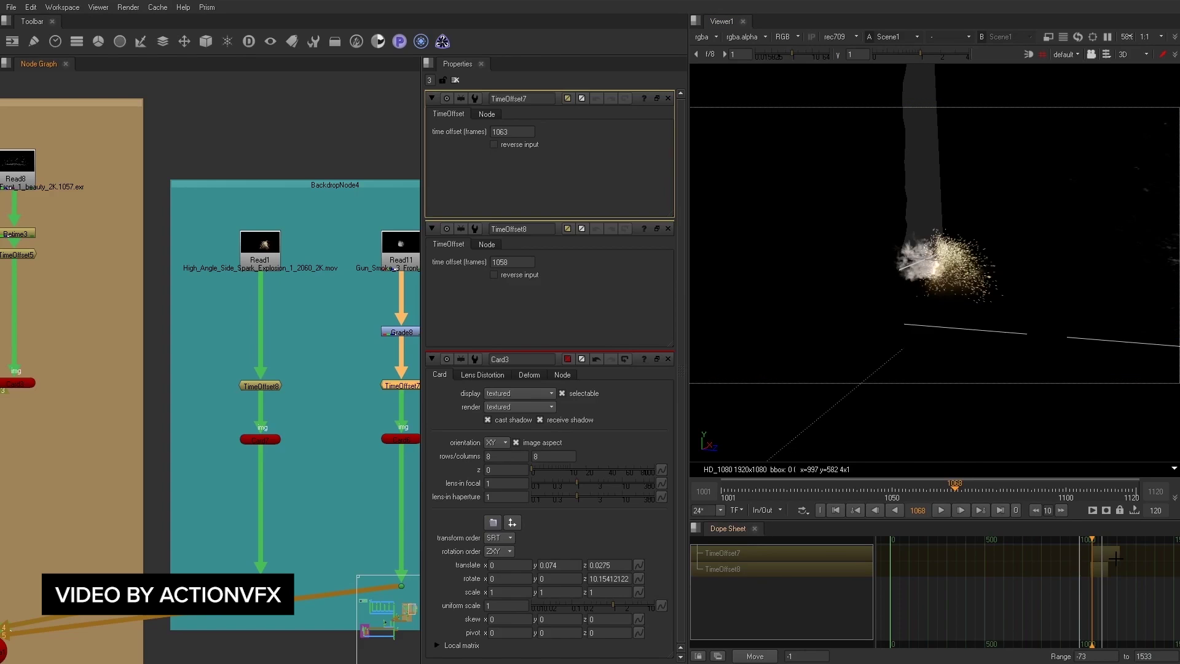
scroll(79, 499, down, 4)
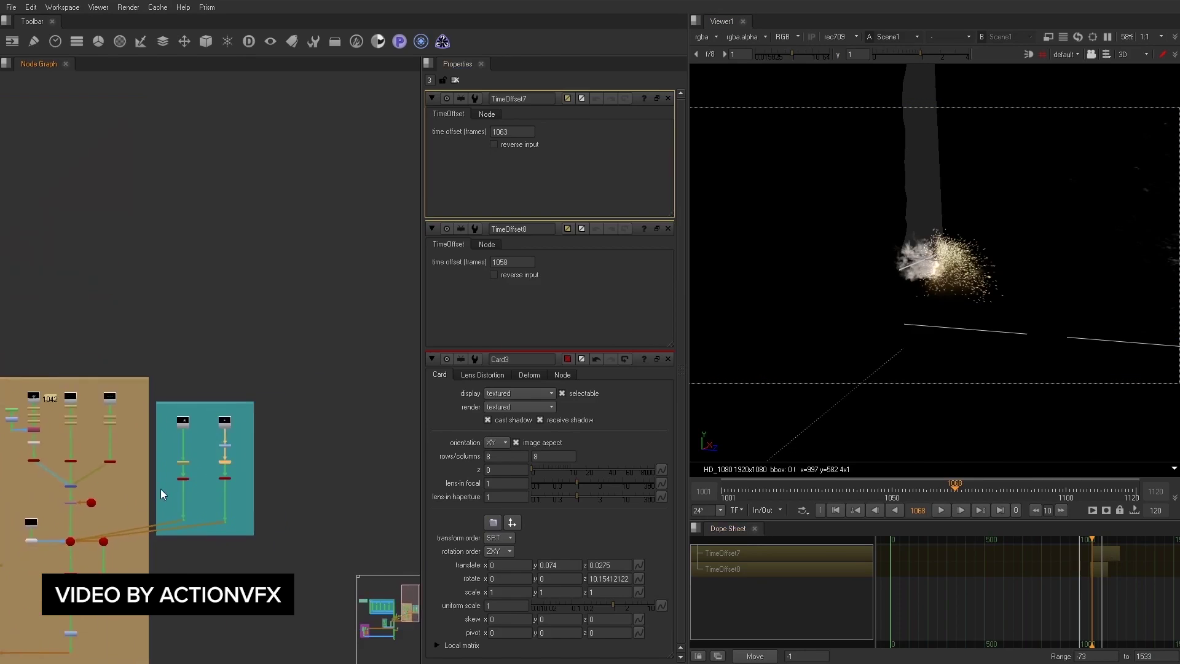
scroll(201, 364, up, 4)
scroll(120, 385, up, 2)
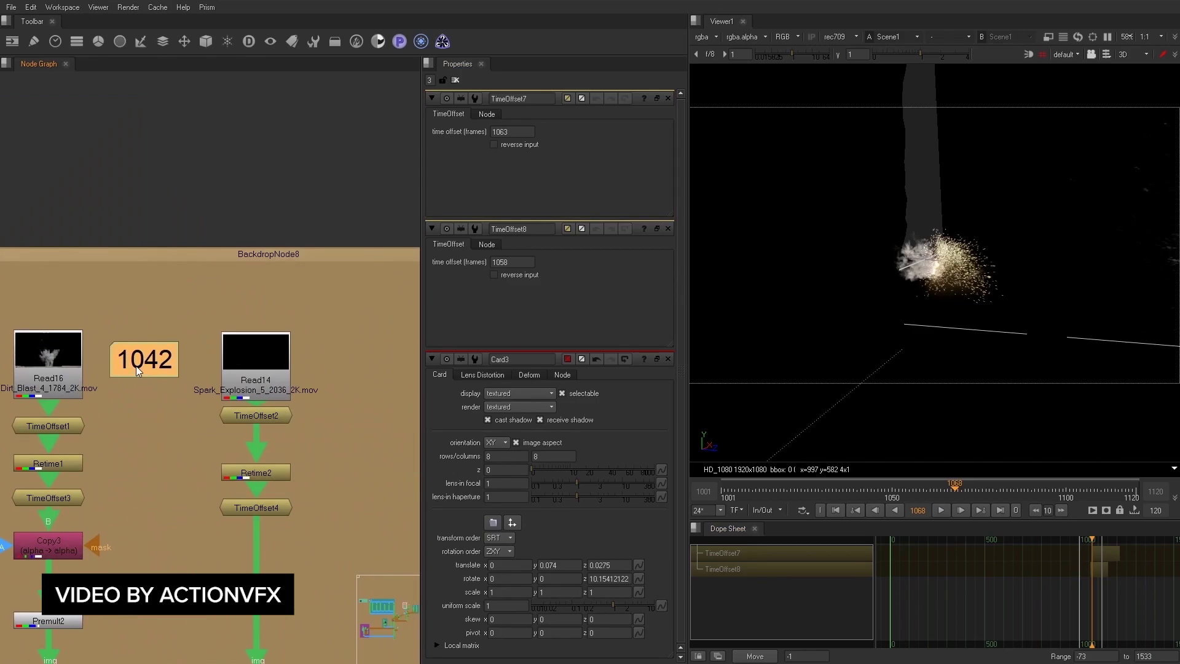
scroll(145, 362, down, 3)
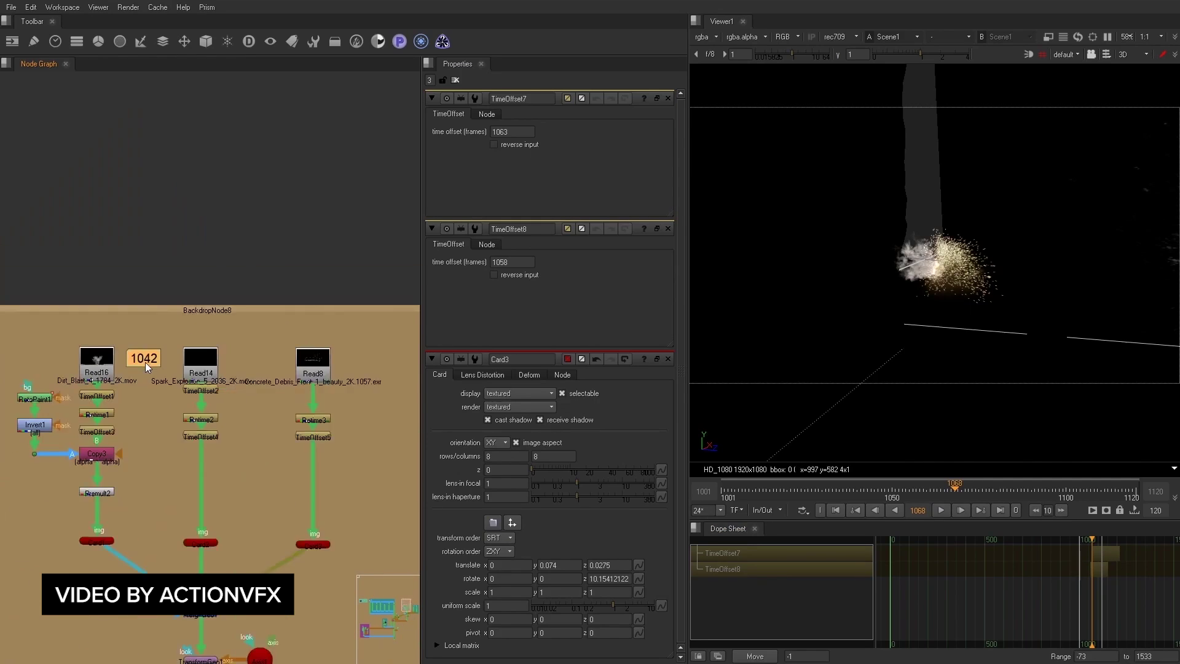
scroll(131, 367, up, 2)
middle_drag(131, 367, 58, 375)
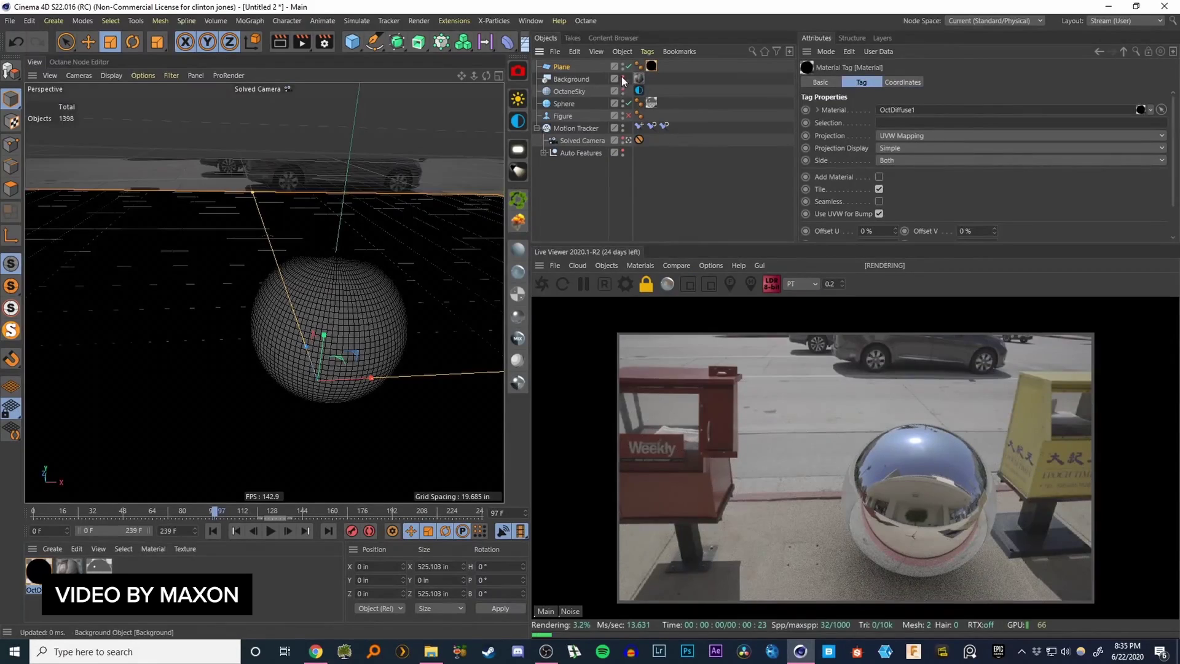
- Toggle the Background render off and back on, show the Plane backplate textured, and select Cube.5
click(622, 80)
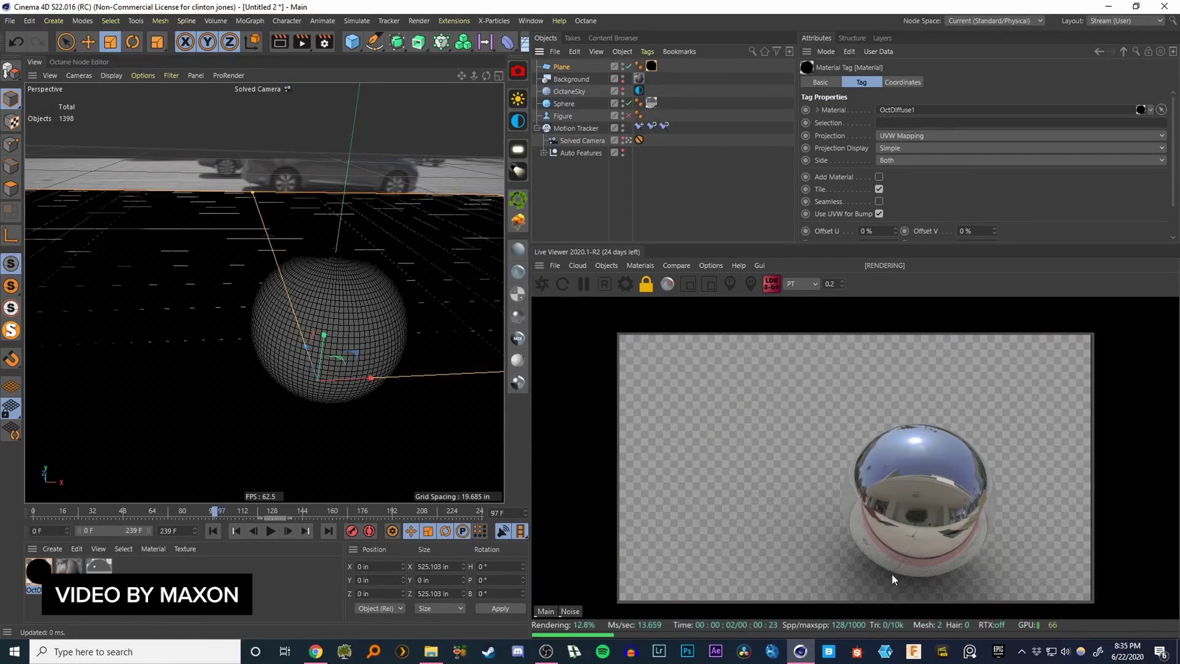
click(622, 80)
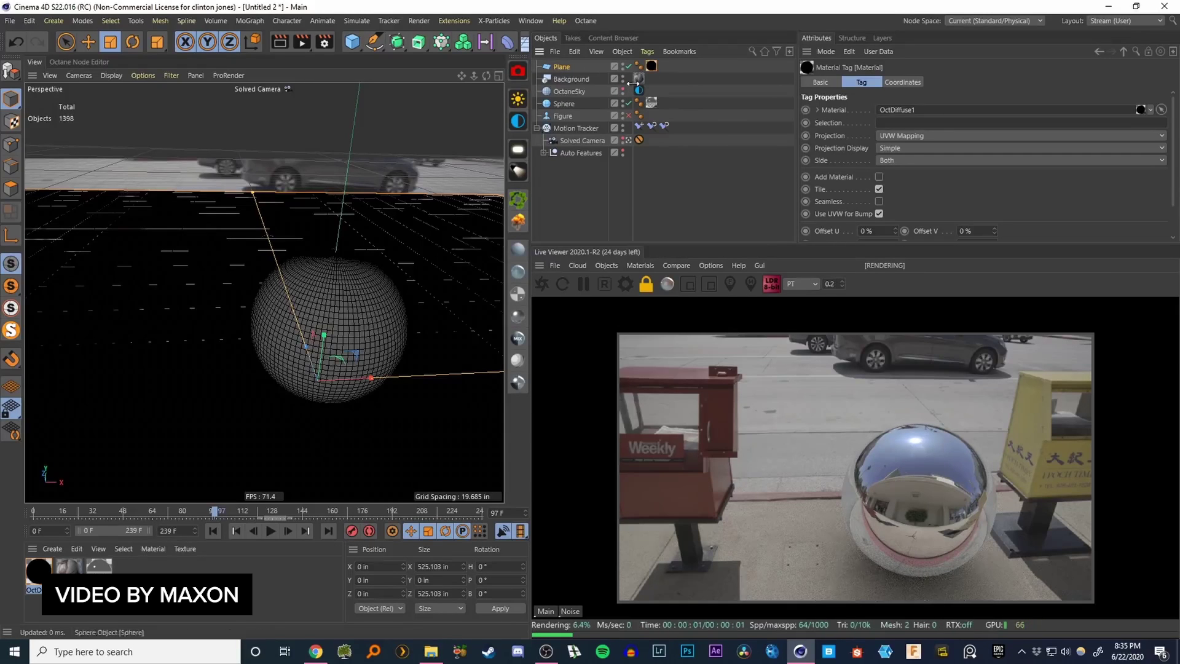
click(622, 65)
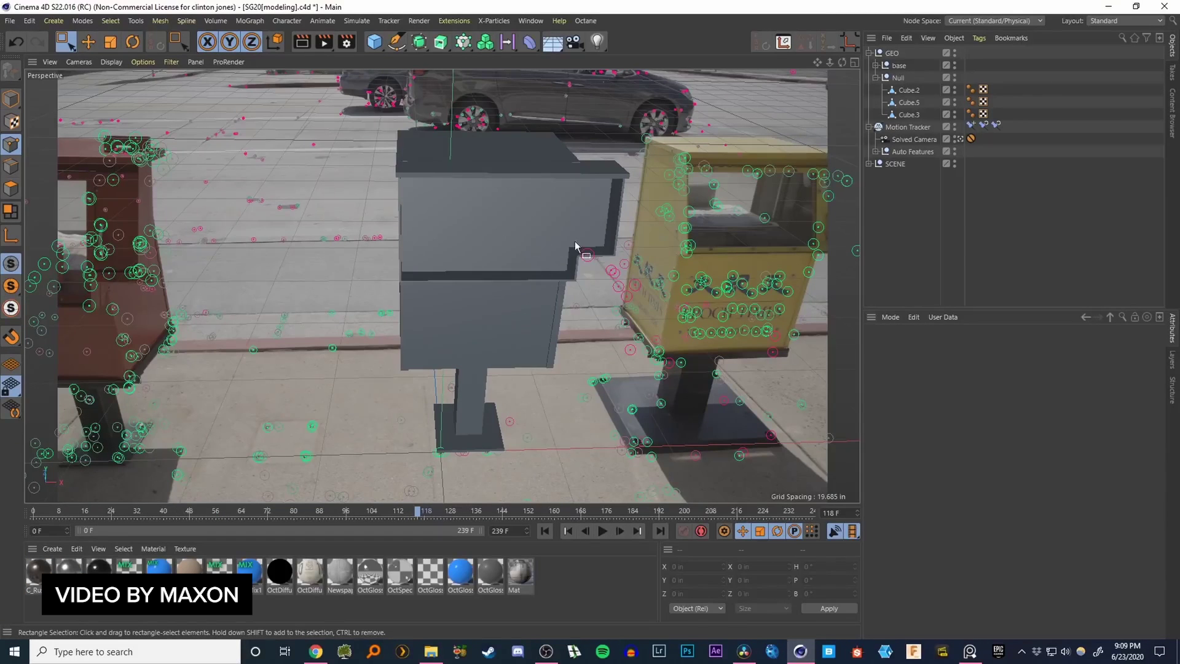
click(908, 105)
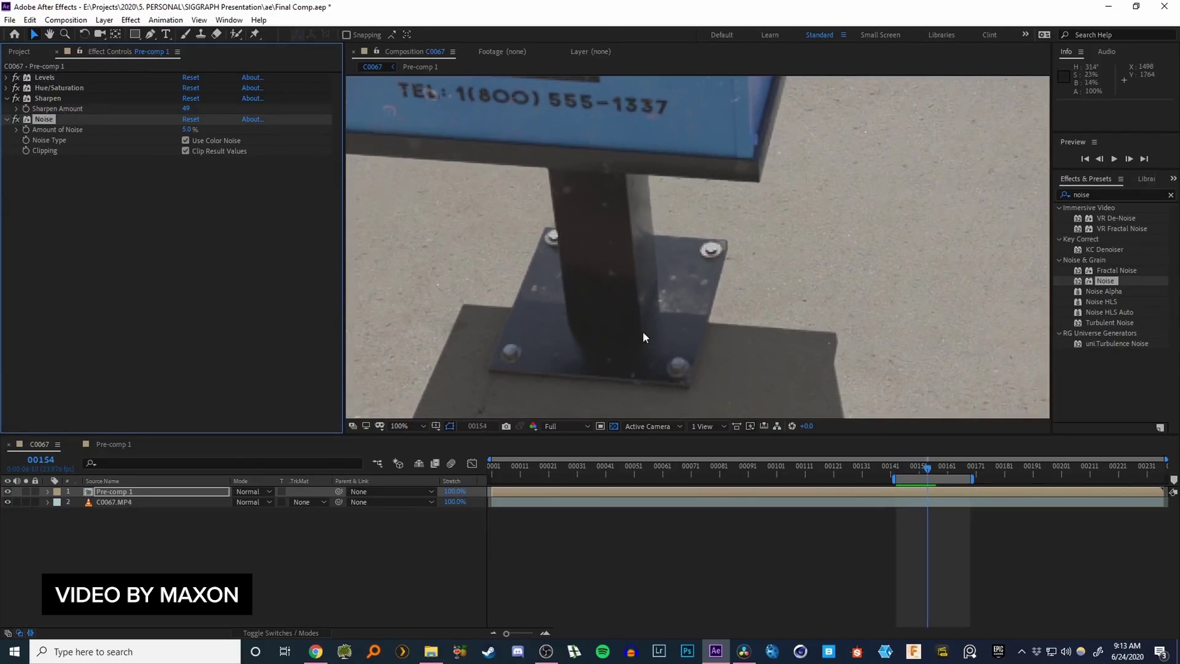
- Search Effects & Presets for 'match' to list Color Matcher and Match Grain
text(match)
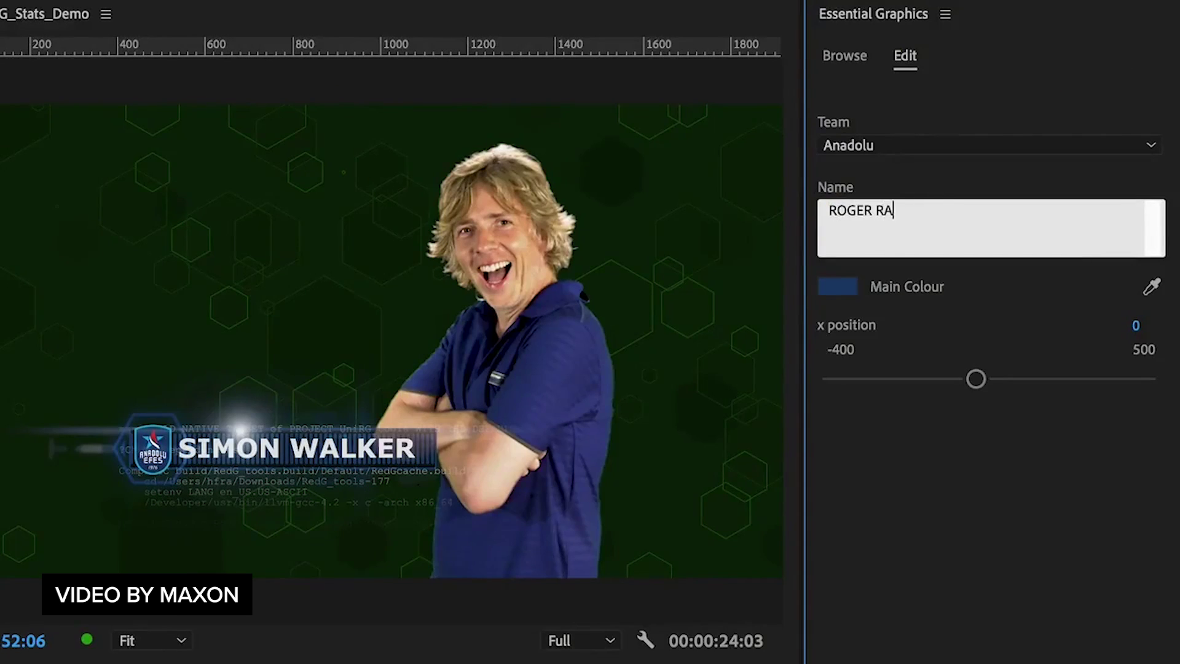
- Make the lower third a Darussafaka graphic and set the subtitle to 'All meetings'
click(886, 146)
click(879, 221)
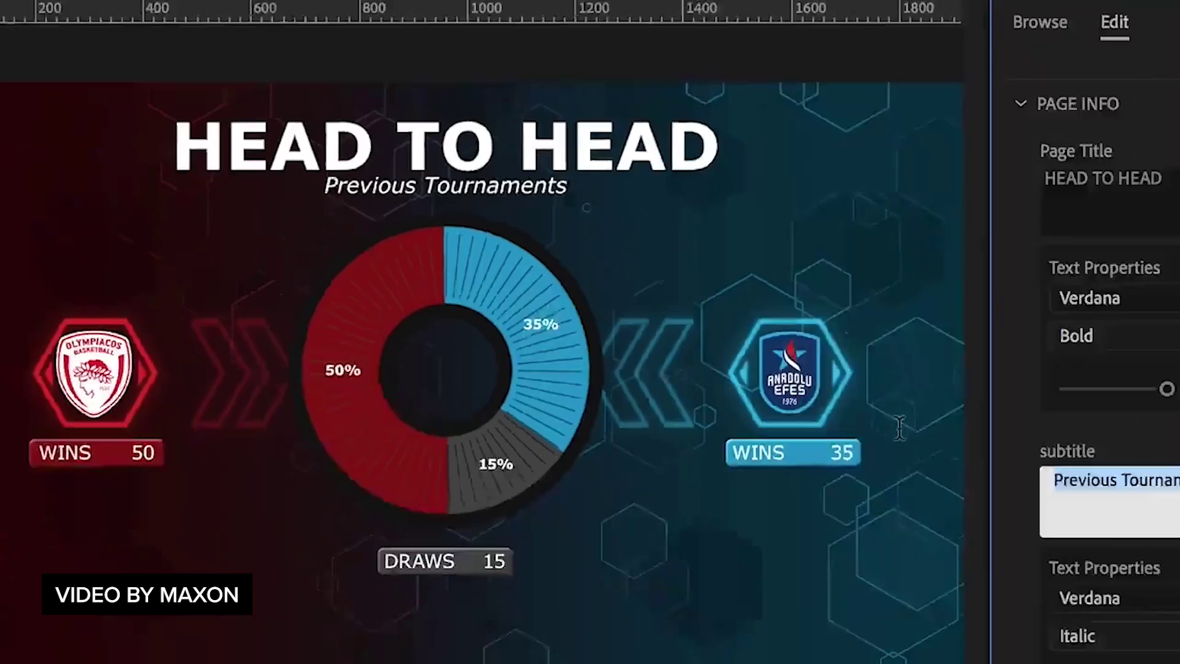
text(All meetings in 2019)
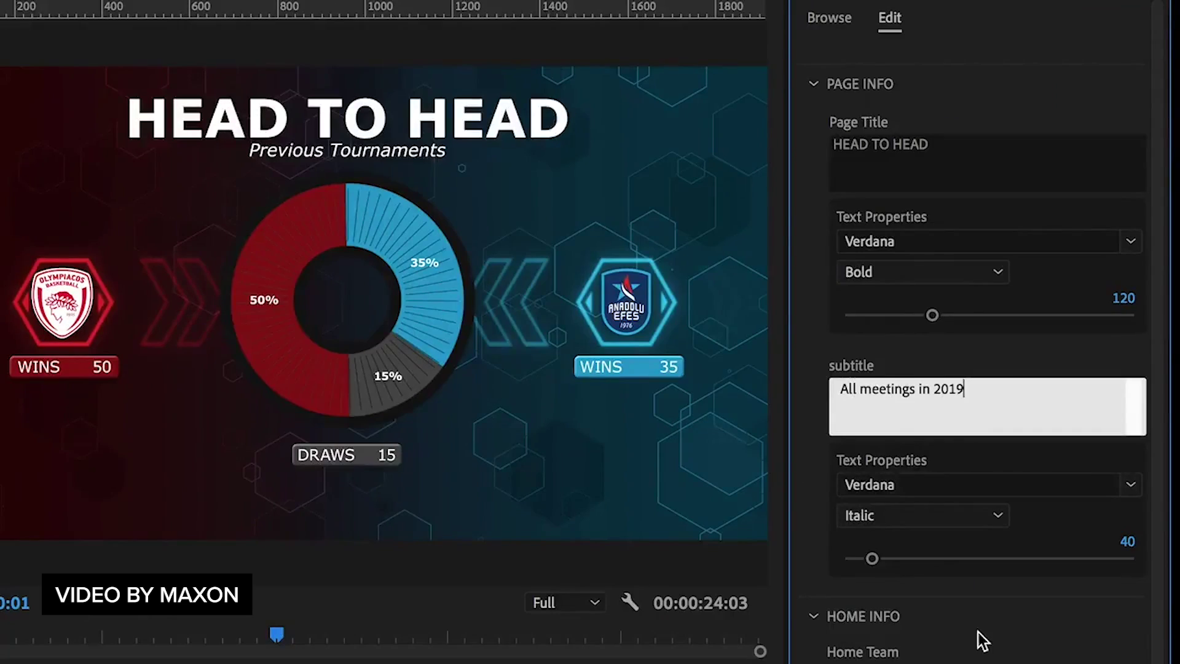
click(982, 641)
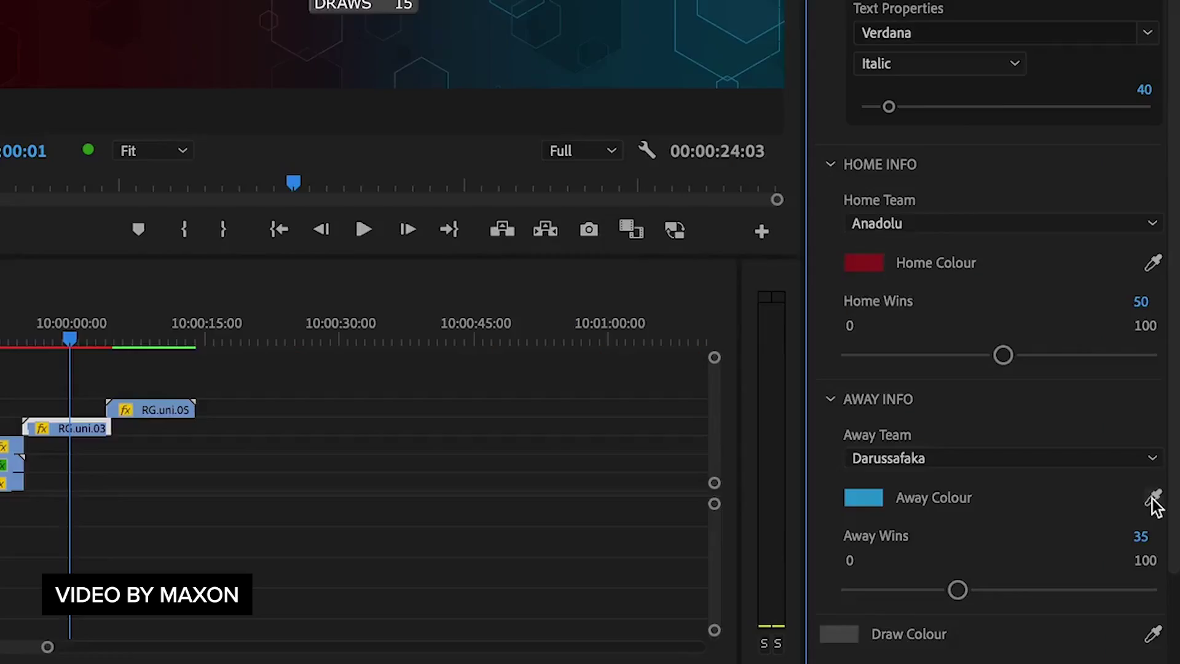
- Sample the away colour, open the stats graphic's spreadsheet data, and make Darussafaka the away team
click(1151, 498)
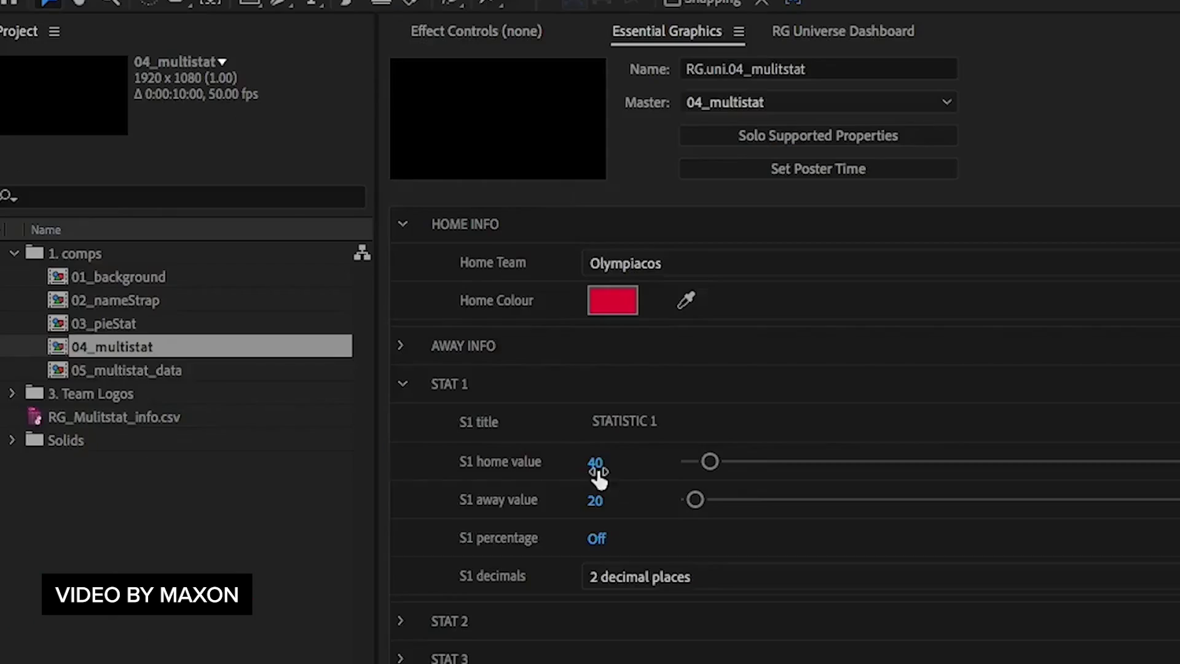
click(595, 463)
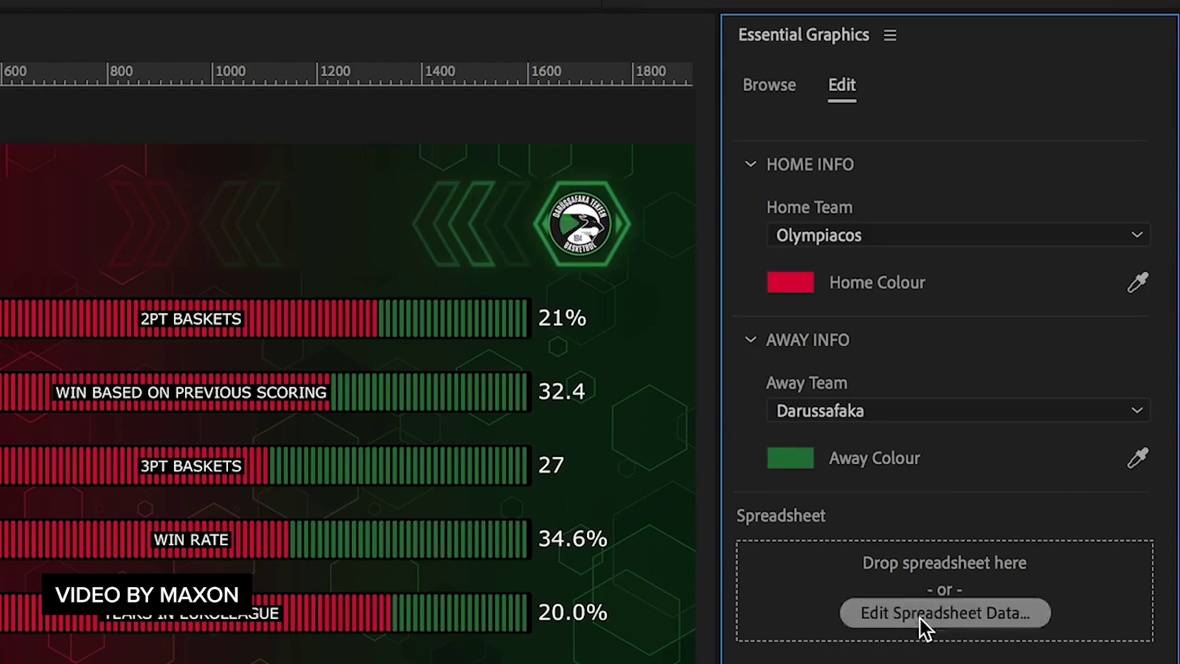
click(922, 612)
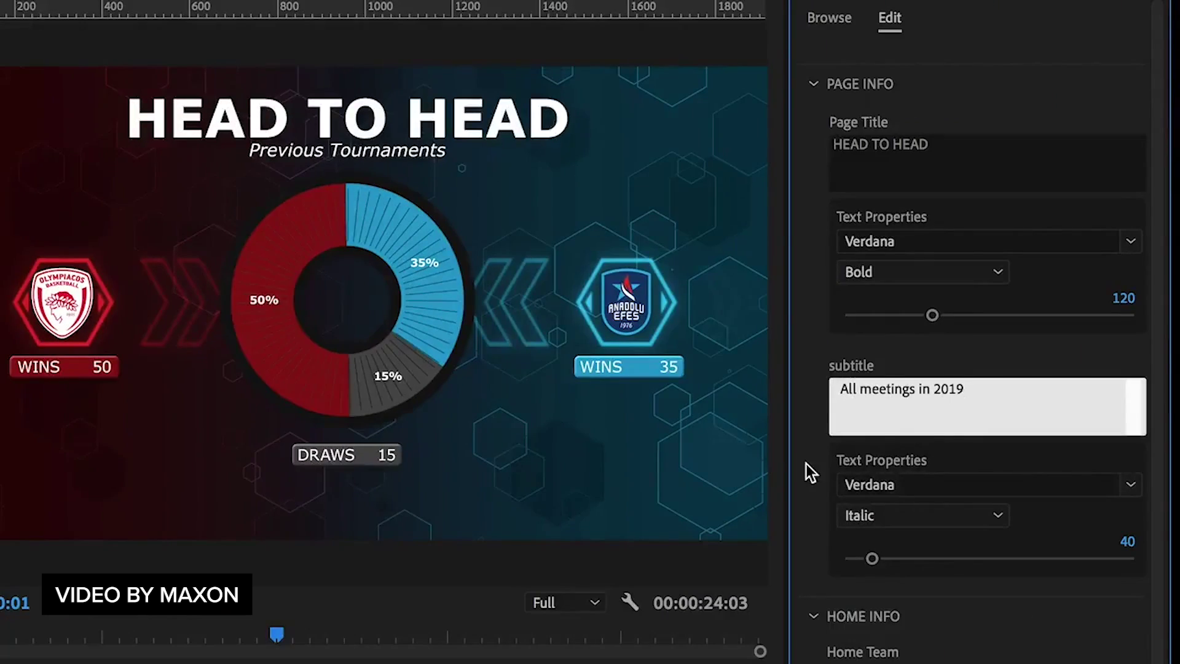
click(807, 471)
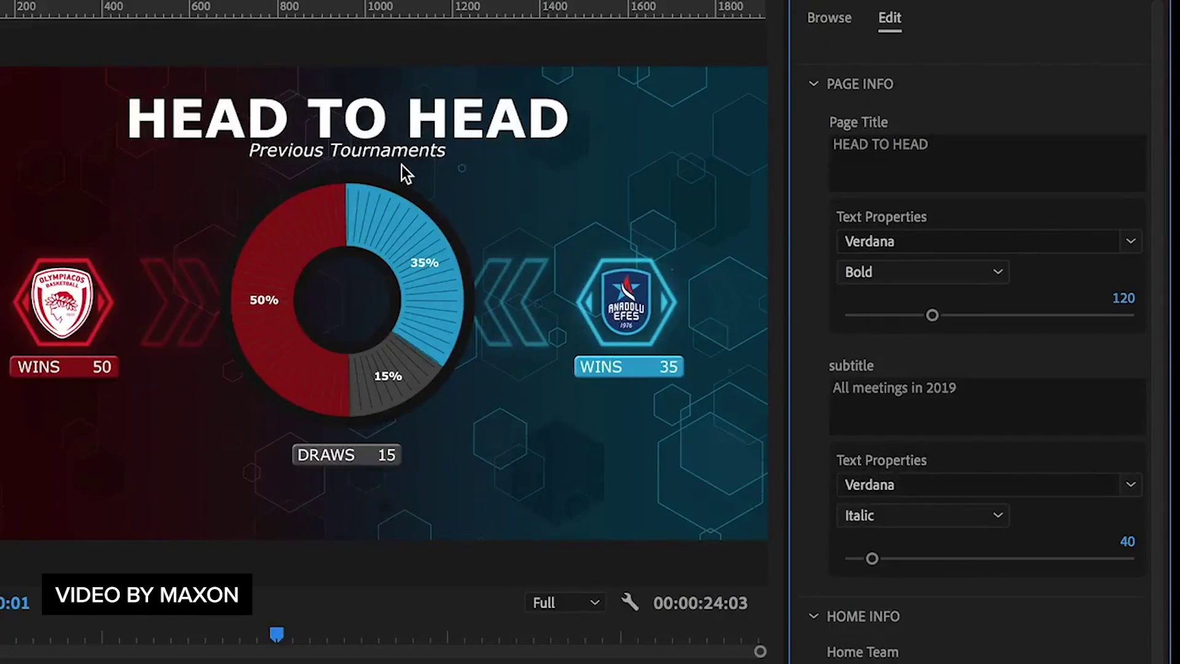
click(706, 466)
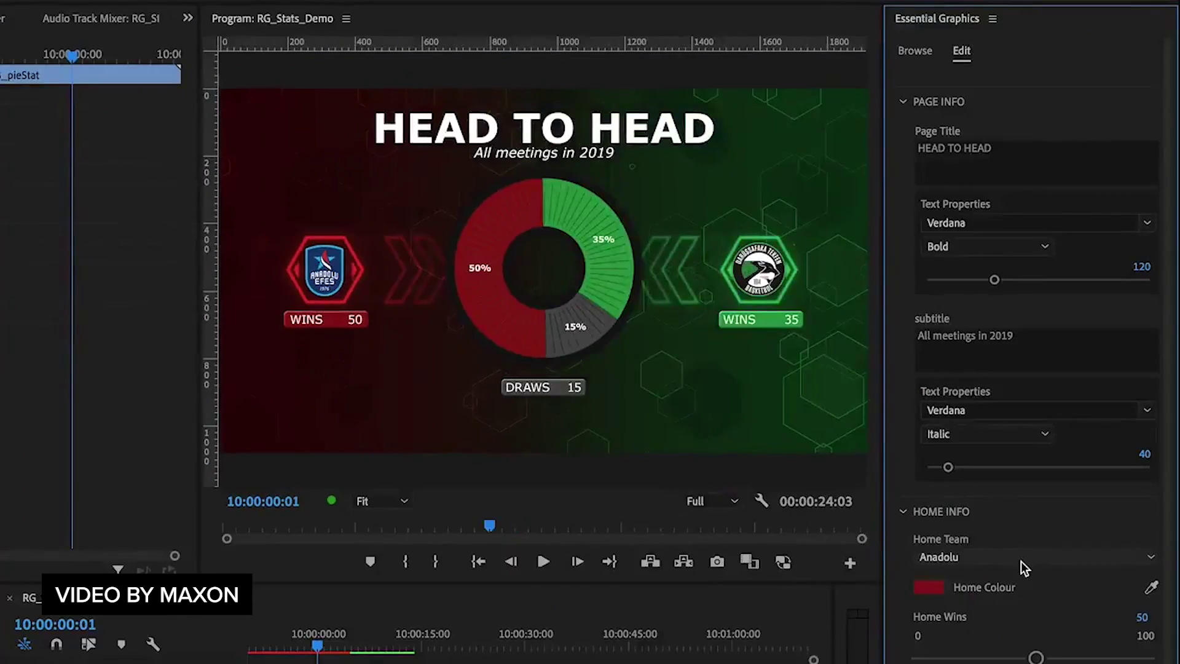
- Open the home team choices and set the progresso01 layer's expression value to 50
click(1022, 564)
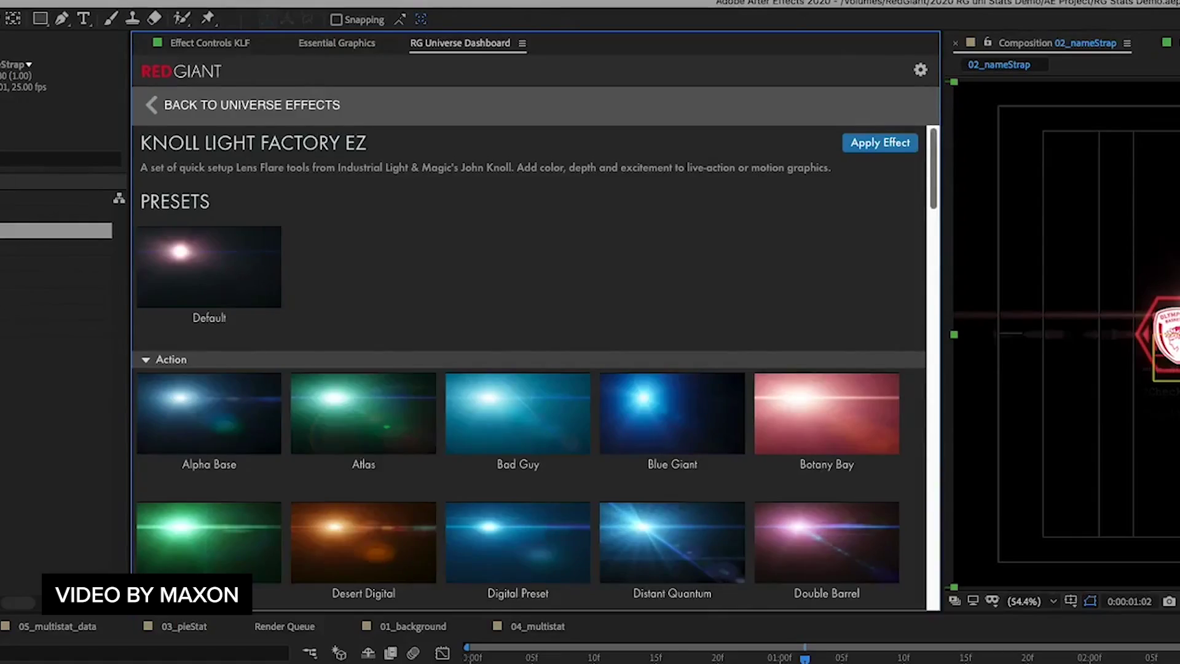
scroll(529, 399, down, 10)
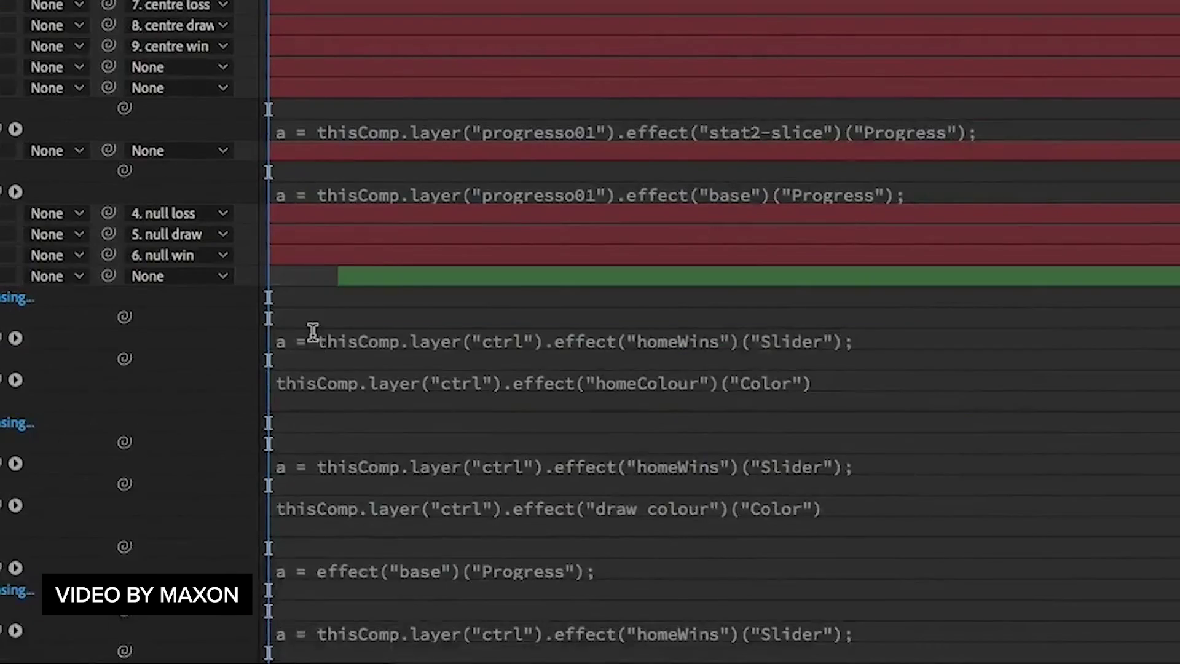
click(310, 335)
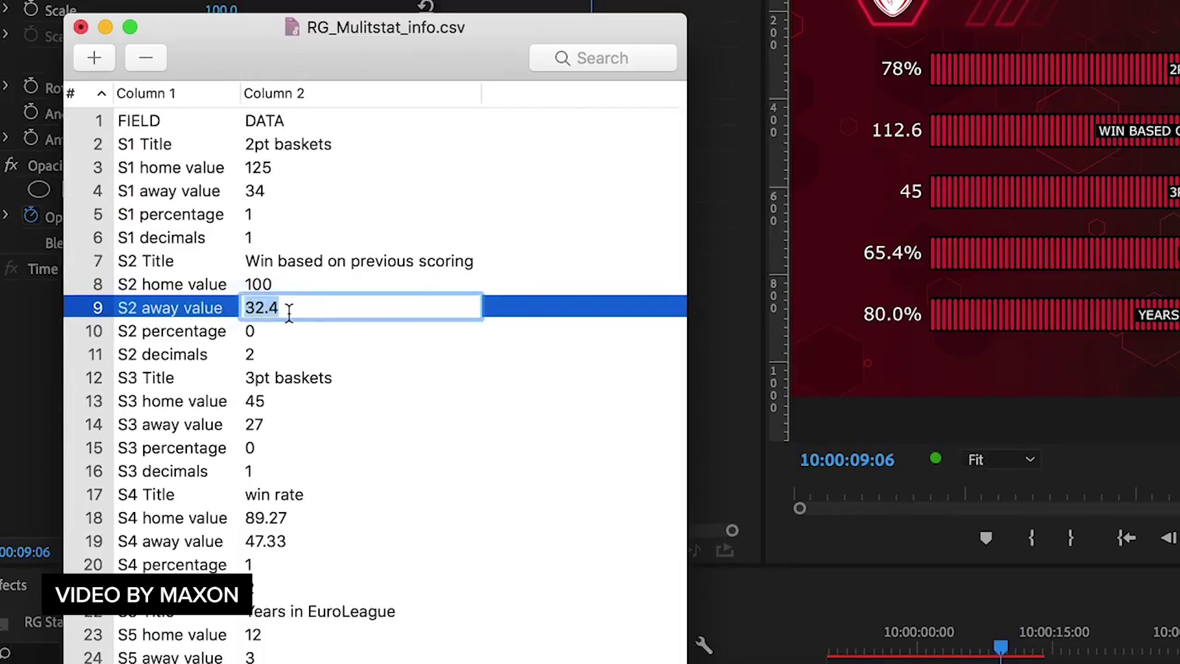
text(50)
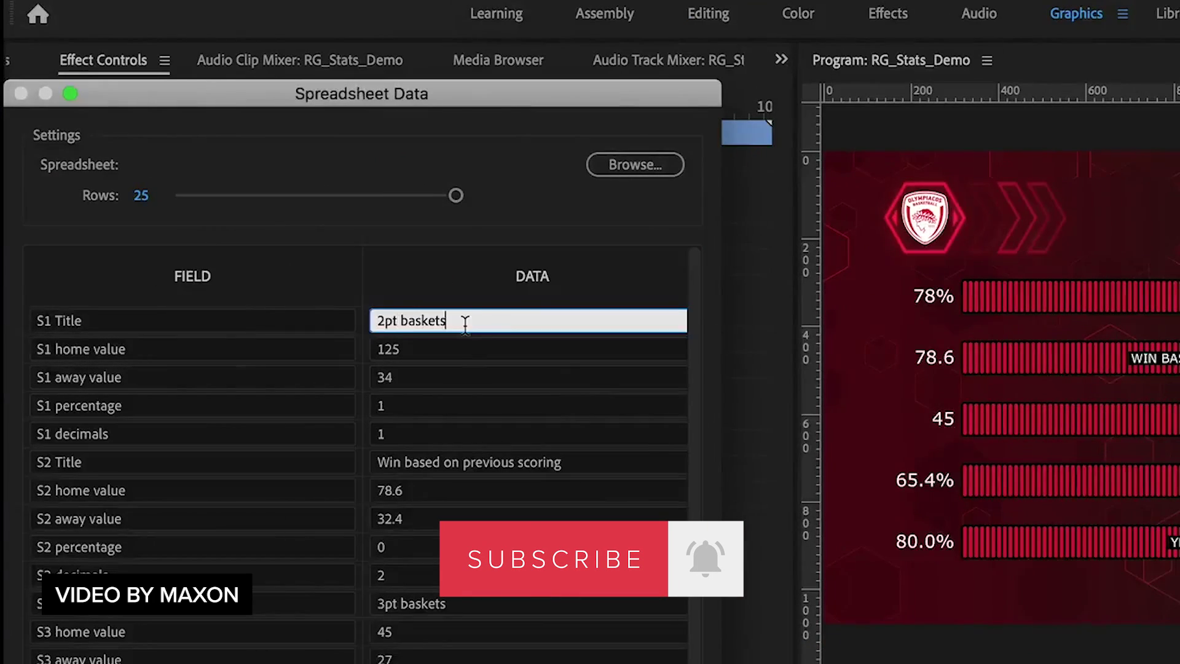